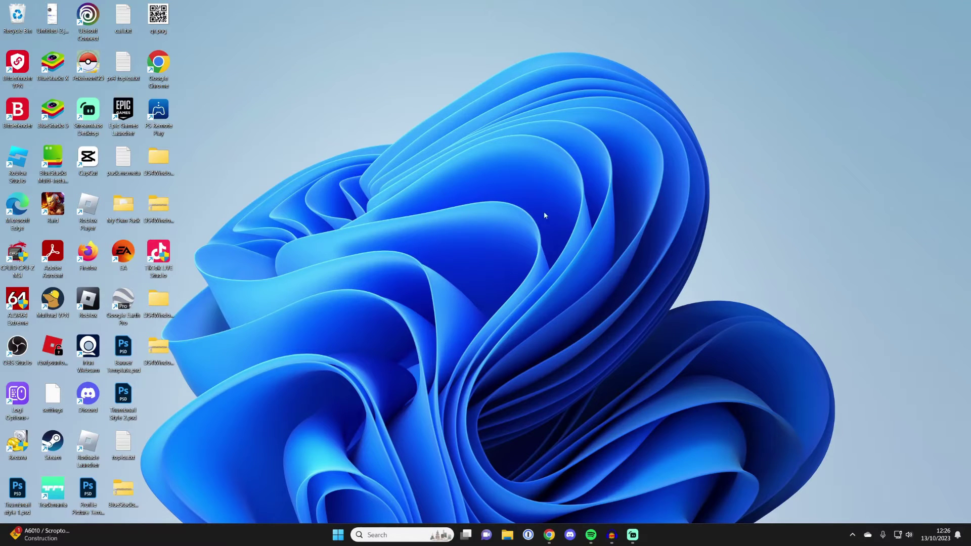
Launch Google Chrome from the Windows taskbar
{"action": "left_click", "coordinate": [549, 532]}
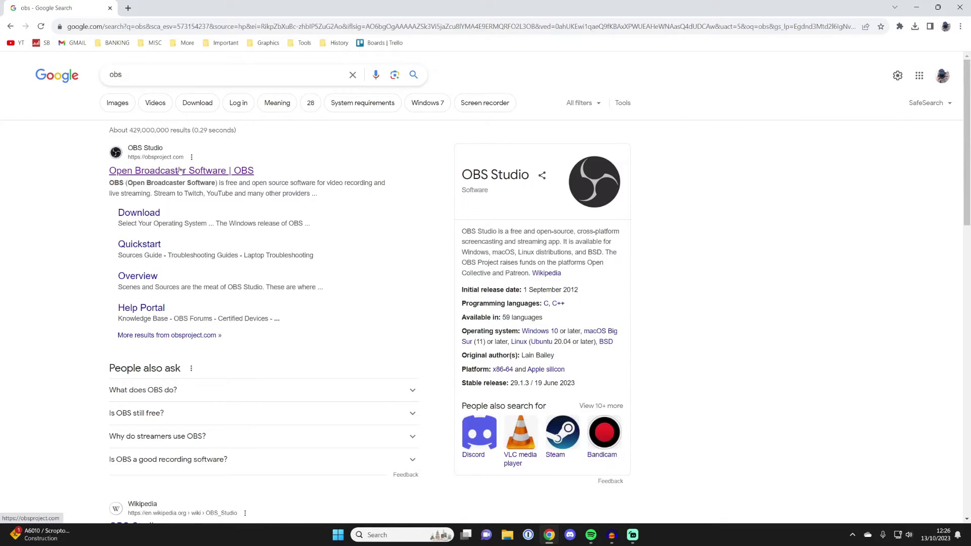
Open the 'Open Broadcaster Software | OBS' result from the Google search for 'obs'
{"action": "left_click", "coordinate": [178, 171]}
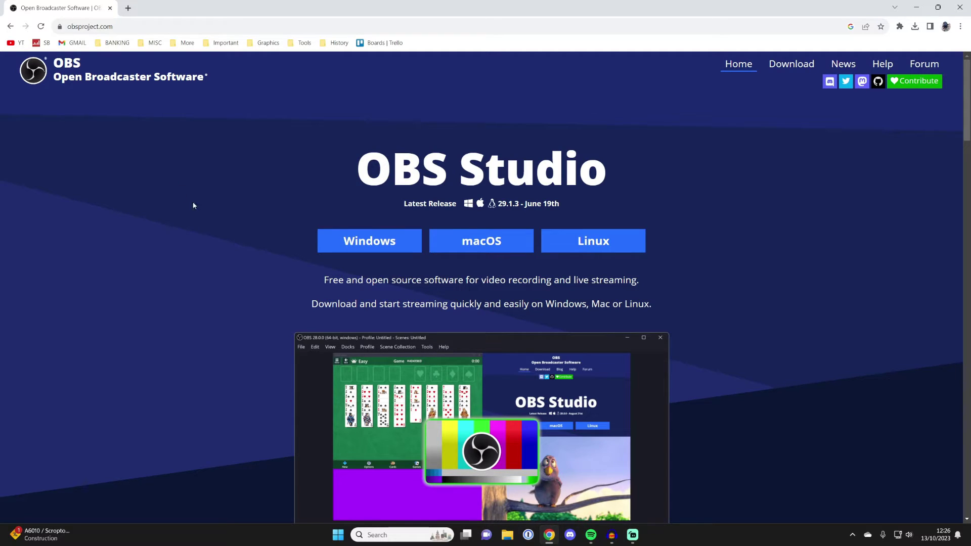
Download the Windows OBS Studio 29.1.3 installer, then close Chrome to reveal the Downloads folder
{"action": "left_click", "coordinate": [360, 242]}
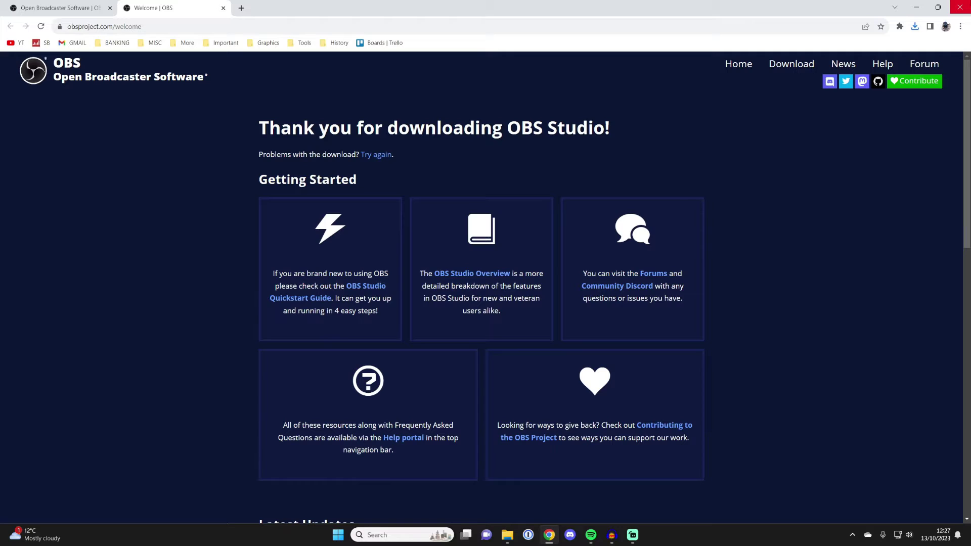
{"action": "left_click", "coordinate": [959, 7]}
{"action": "left_click_drag", "start_coordinate": [484, 127], "coordinate": [446, 110]}
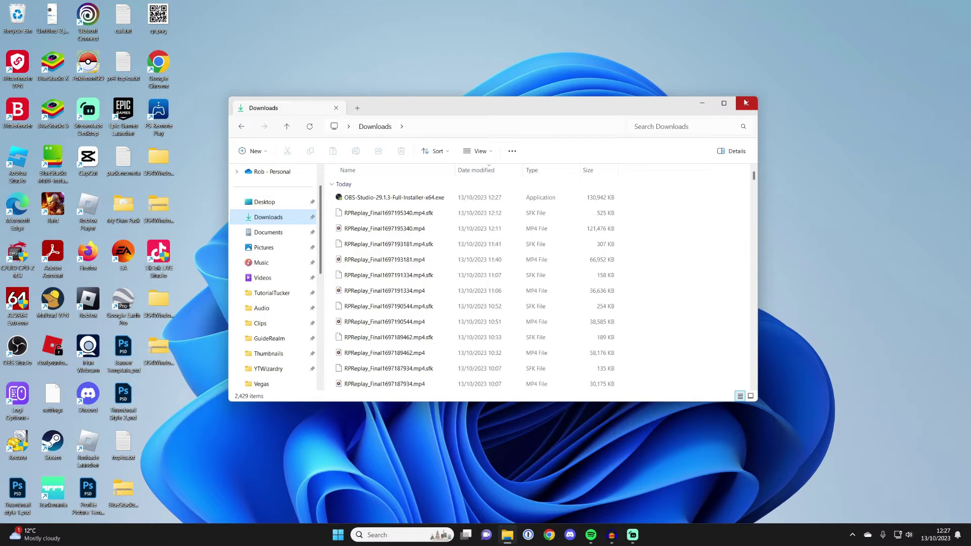
Close the Downloads File Explorer window
{"action": "left_click", "coordinate": [744, 101]}
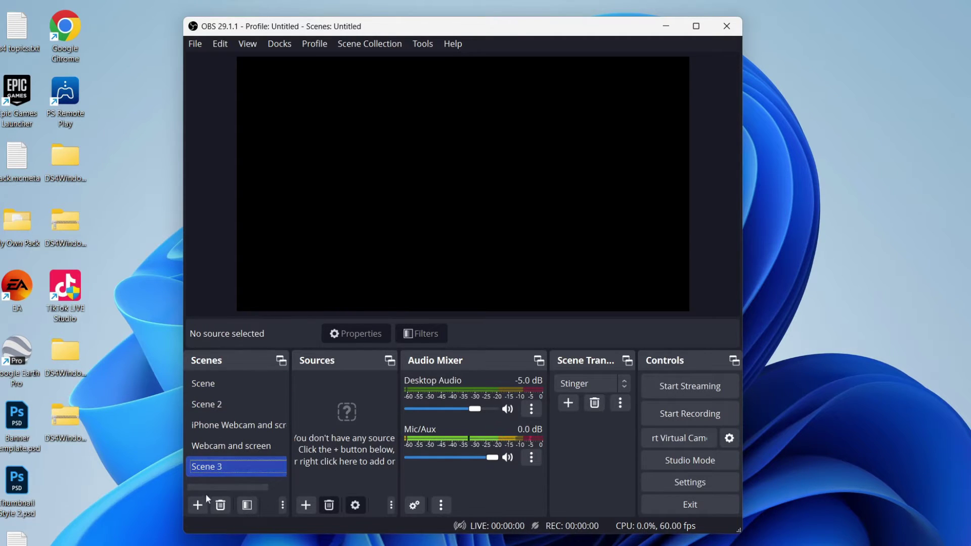
Add a scene named 'Gameplay' below Scene 3 in the Scenes list
{"action": "left_click", "coordinate": [197, 506]}
{"action": "type", "text": "Gameplay"}
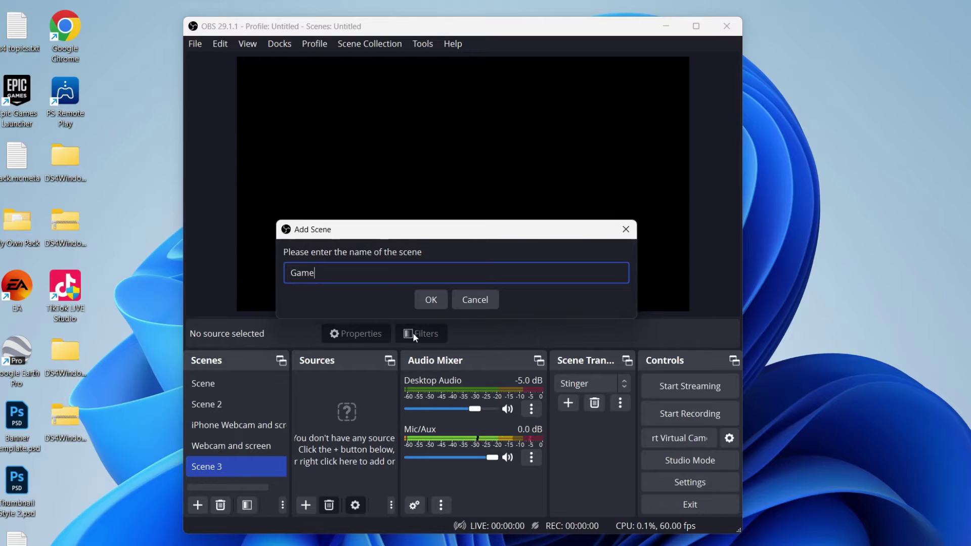
{"action": "left_click", "coordinate": [427, 305]}
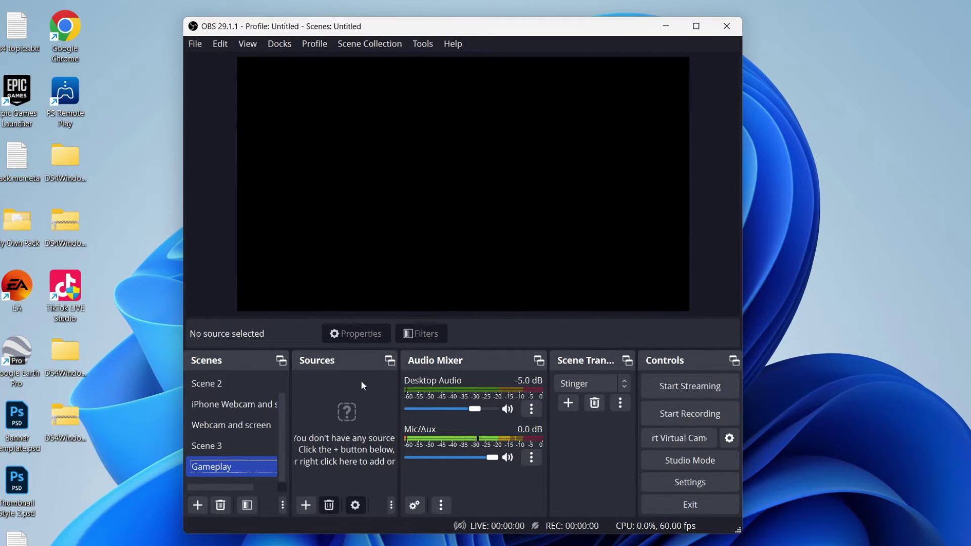
Add a Display Capture source of the primary monitor (2560x1440) to the Gameplay scene
{"action": "left_click", "coordinate": [304, 506]}
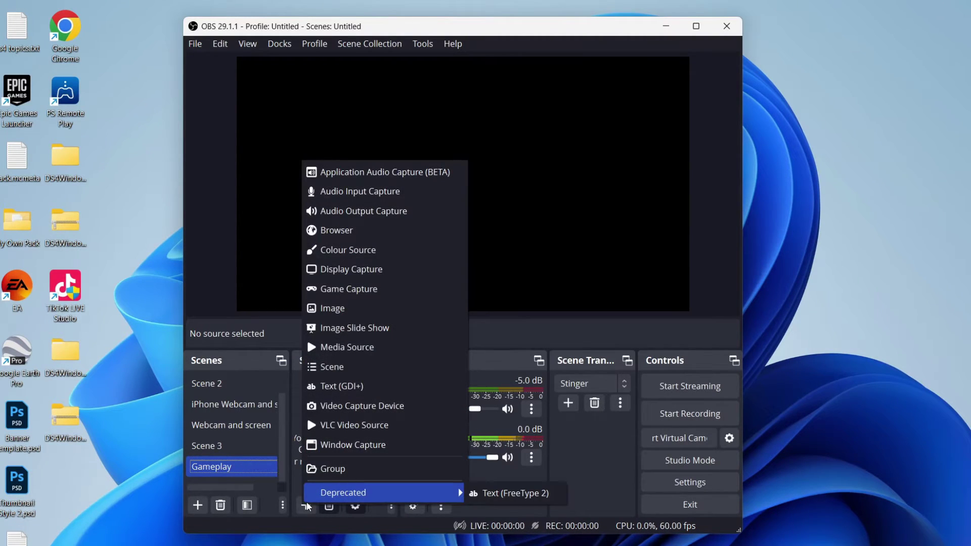
{"action": "left_click", "coordinate": [364, 268]}
{"action": "left_click", "coordinate": [492, 357]}
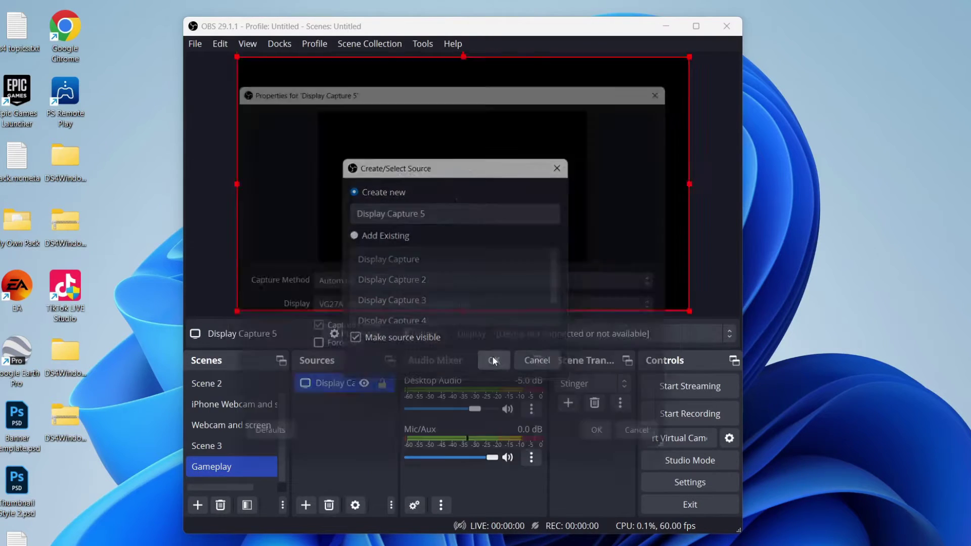
{"action": "left_click", "coordinate": [465, 309]}
{"action": "left_click", "coordinate": [351, 322]}
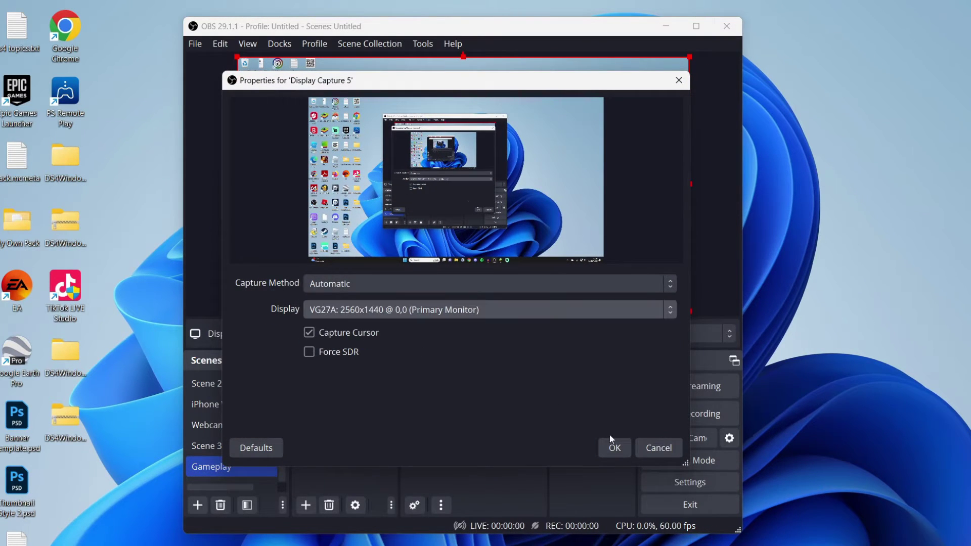
{"action": "left_click", "coordinate": [615, 446]}
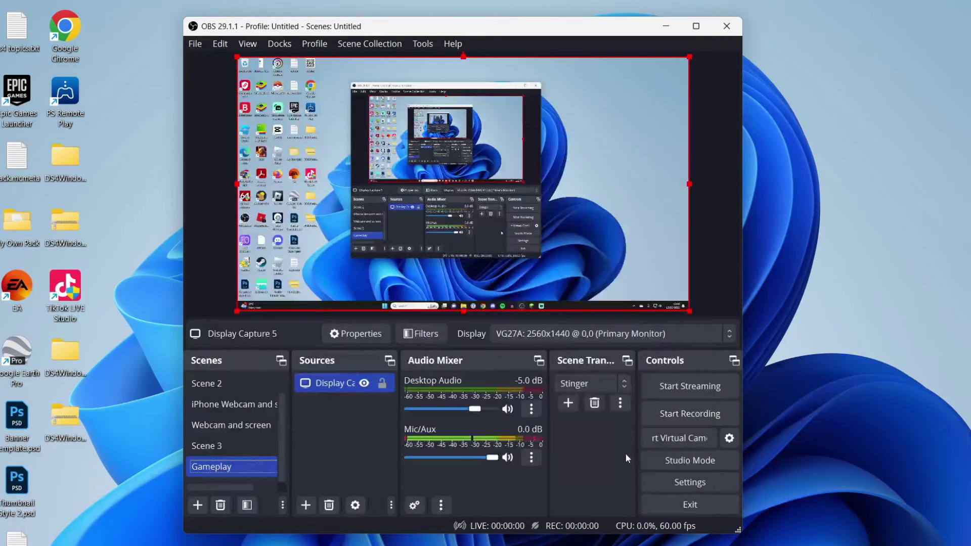
{"action": "left_click", "coordinate": [411, 224]}
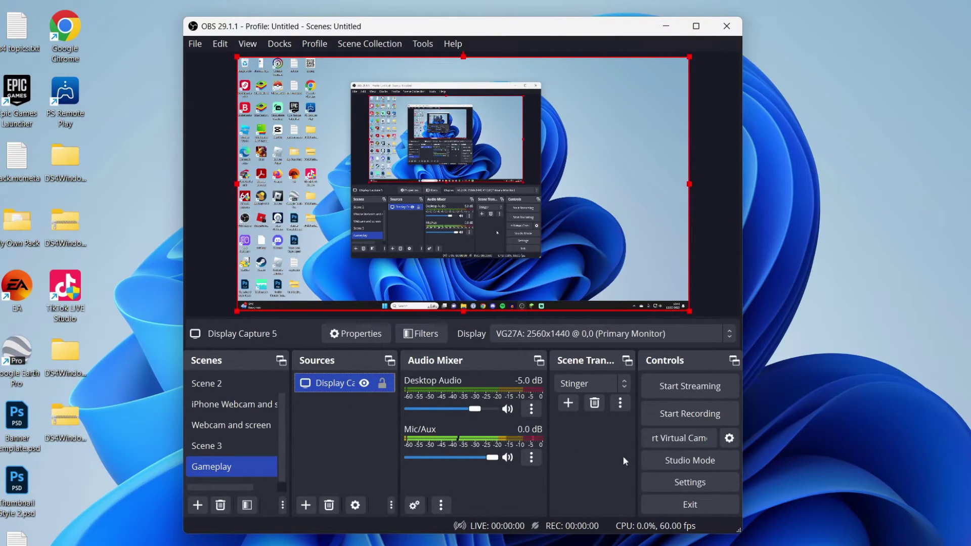
{"action": "left_click", "coordinate": [691, 482]}
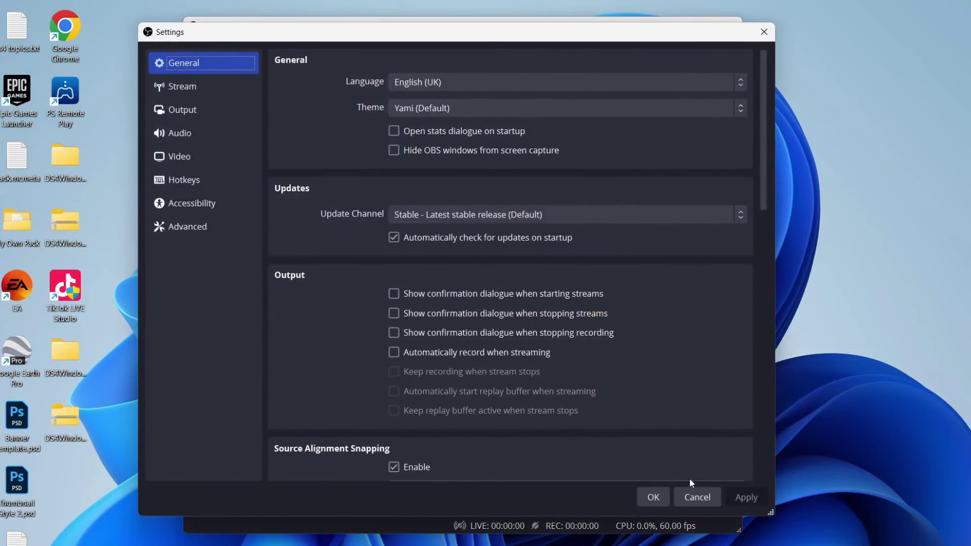
On the Output page, keep Simple mode, High Quality recording, MPEG-4 (.mp4) and NVENC H.264 encoder
{"action": "left_click", "coordinate": [224, 120]}
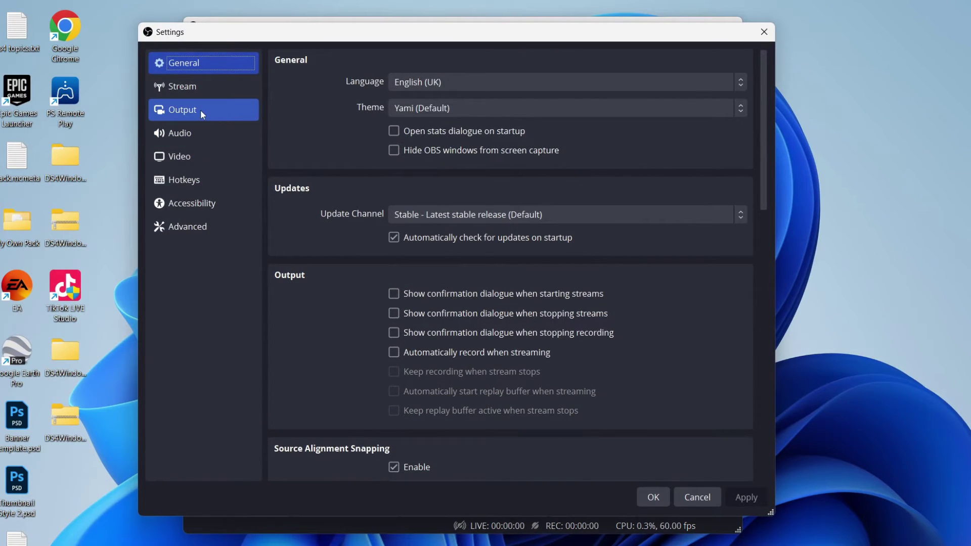
{"action": "left_click", "coordinate": [200, 110]}
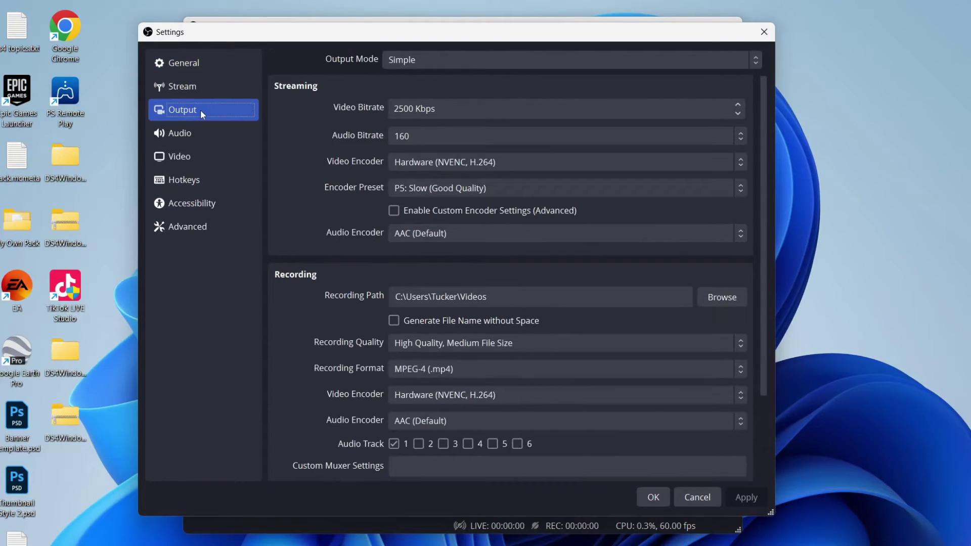
{"action": "left_click", "coordinate": [399, 61]}
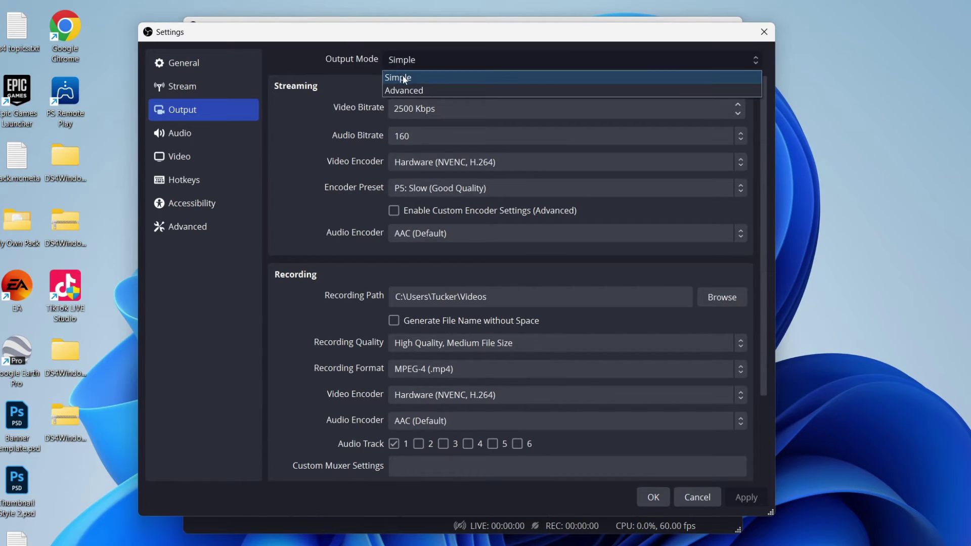
{"action": "left_click", "coordinate": [402, 76]}
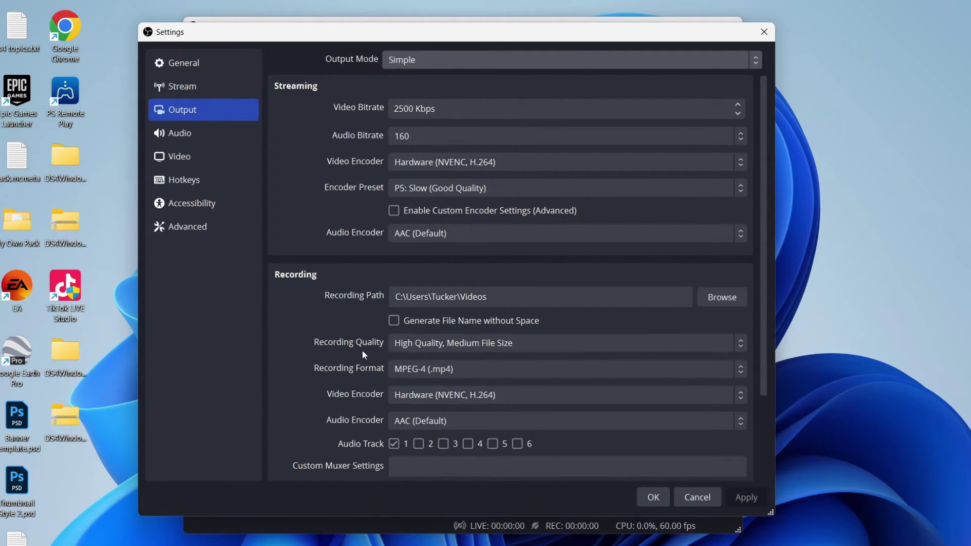
{"action": "left_click", "coordinate": [393, 348]}
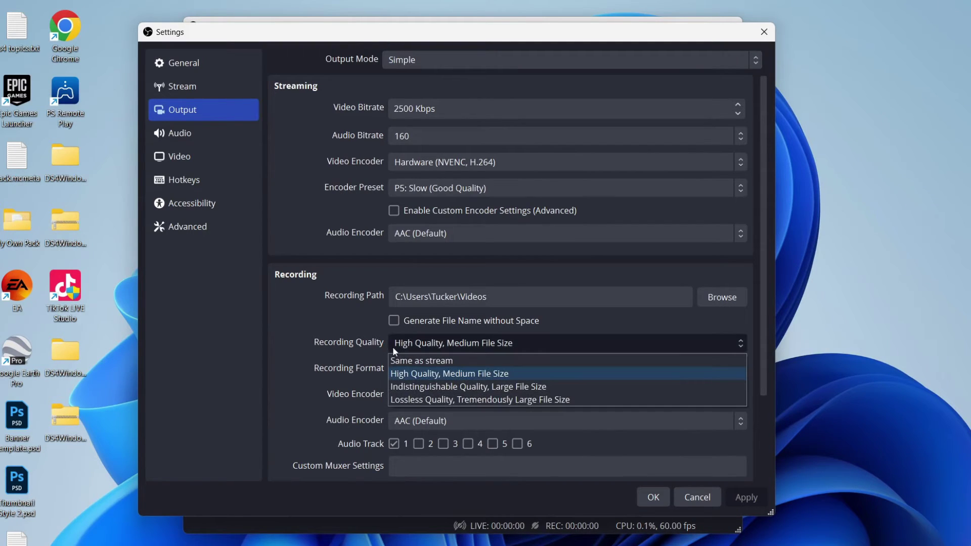
{"action": "left_click", "coordinate": [413, 373]}
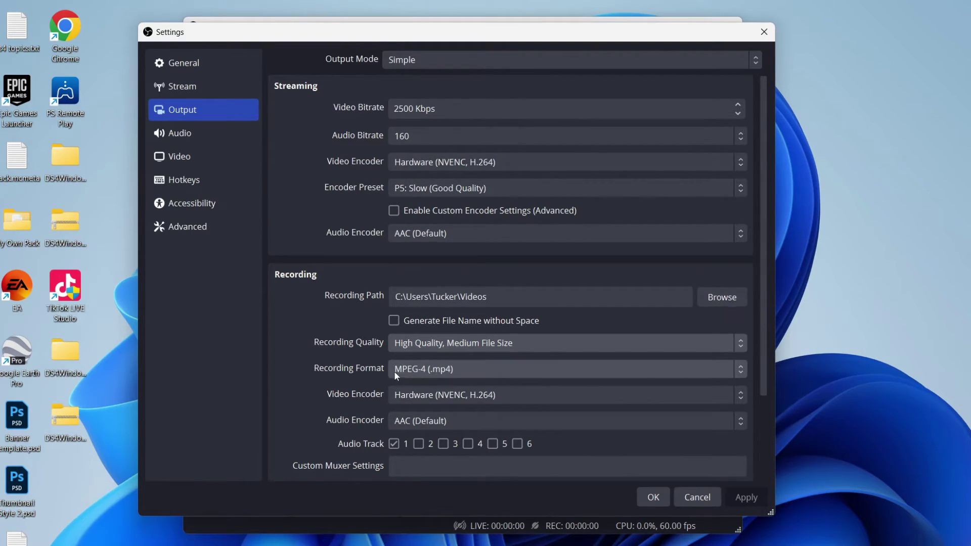
{"action": "left_click", "coordinate": [399, 370]}
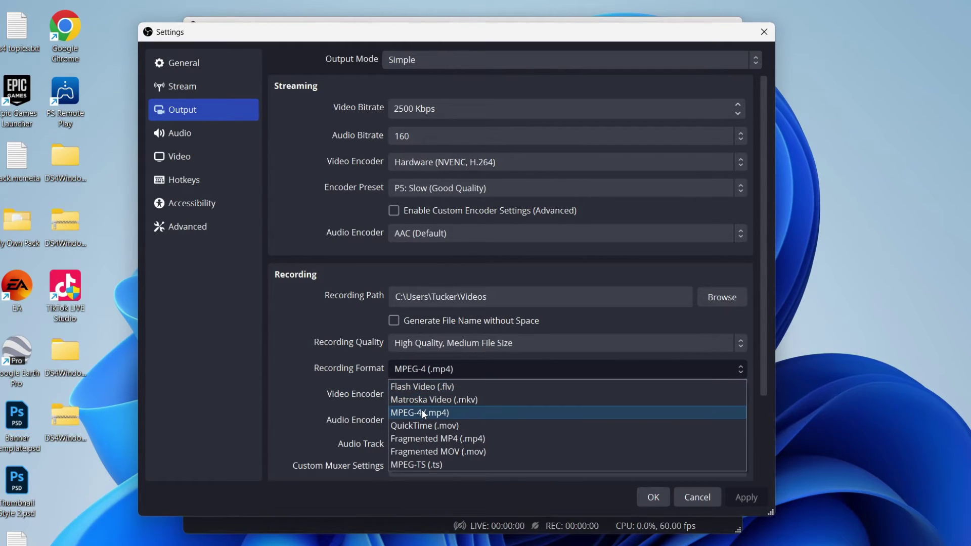
{"action": "left_click", "coordinate": [422, 413]}
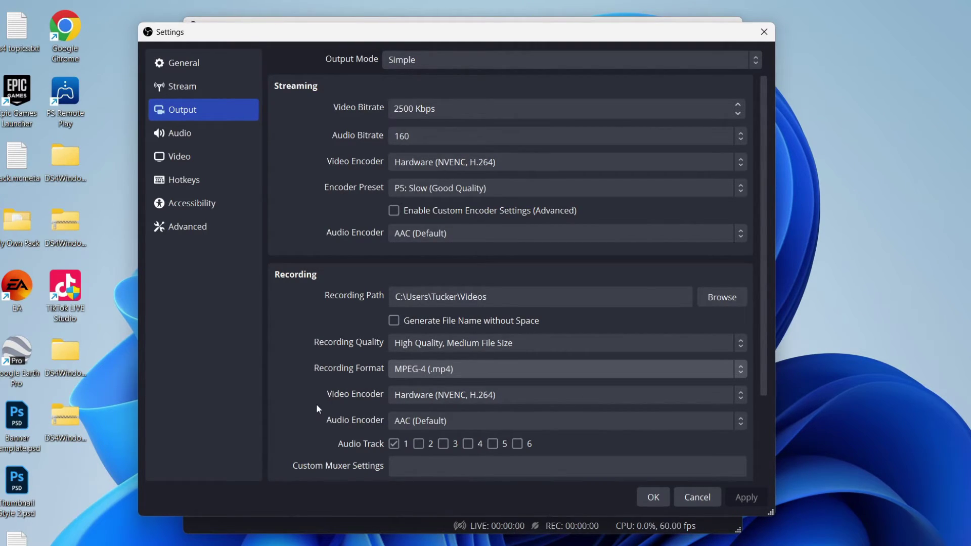
{"action": "left_click", "coordinate": [406, 399]}
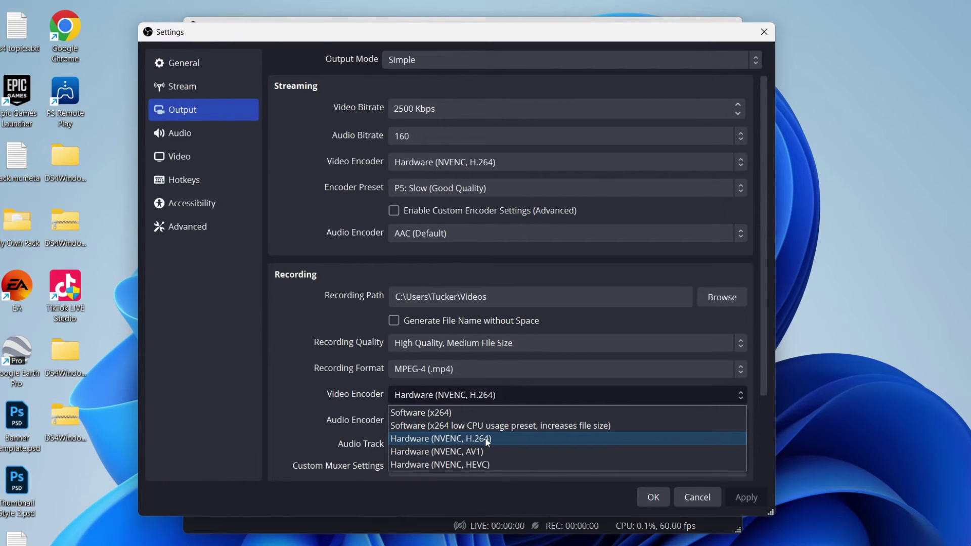
{"action": "left_click", "coordinate": [470, 439]}
{"action": "scroll", "coordinate": [455, 374], "scroll_direction": "down", "scroll_amount": 2}
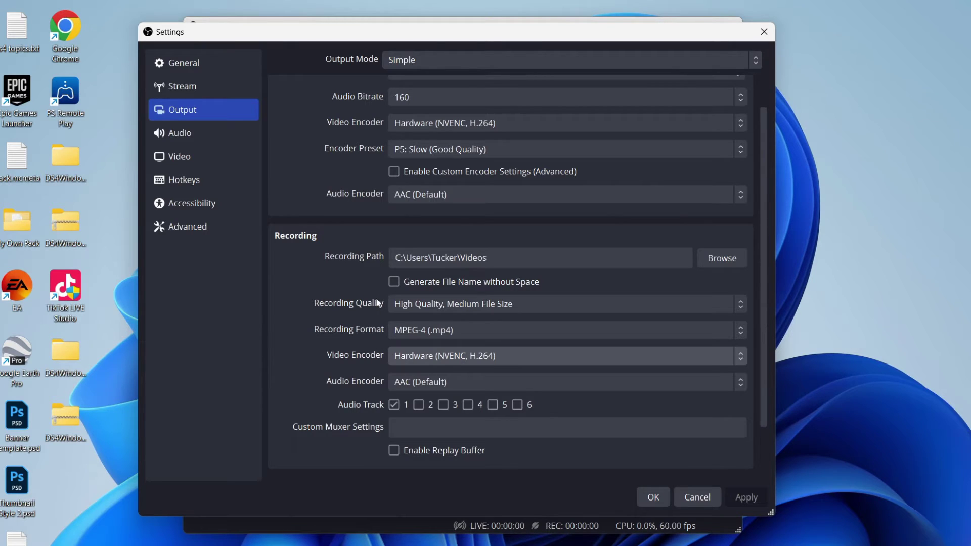
{"action": "left_click", "coordinate": [204, 130]}
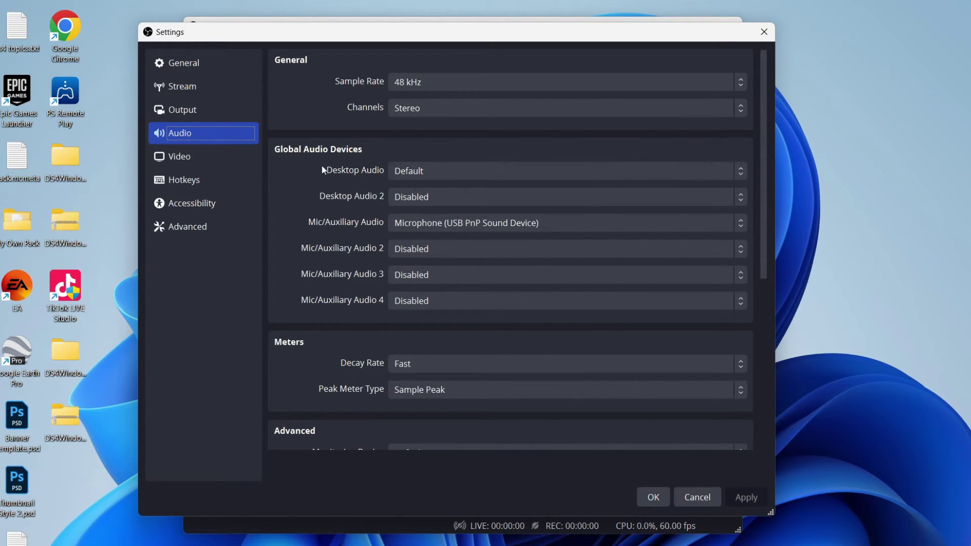
{"action": "left_click", "coordinate": [411, 171]}
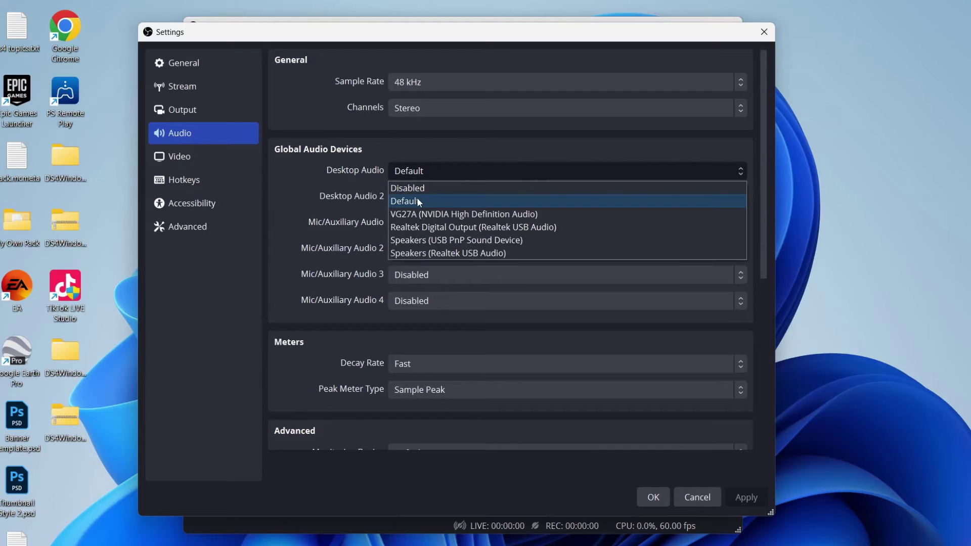
{"action": "left_click", "coordinate": [417, 198]}
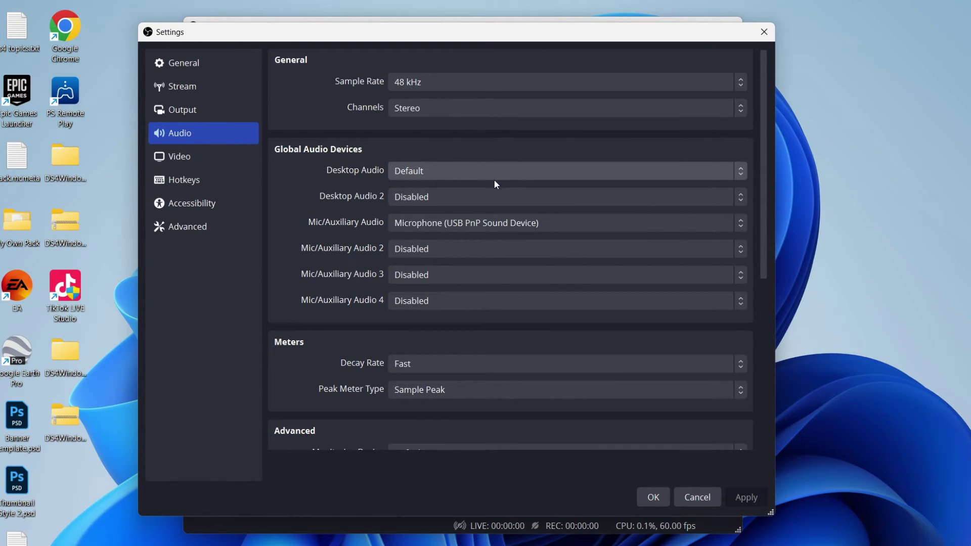
{"action": "left_click", "coordinate": [395, 222]}
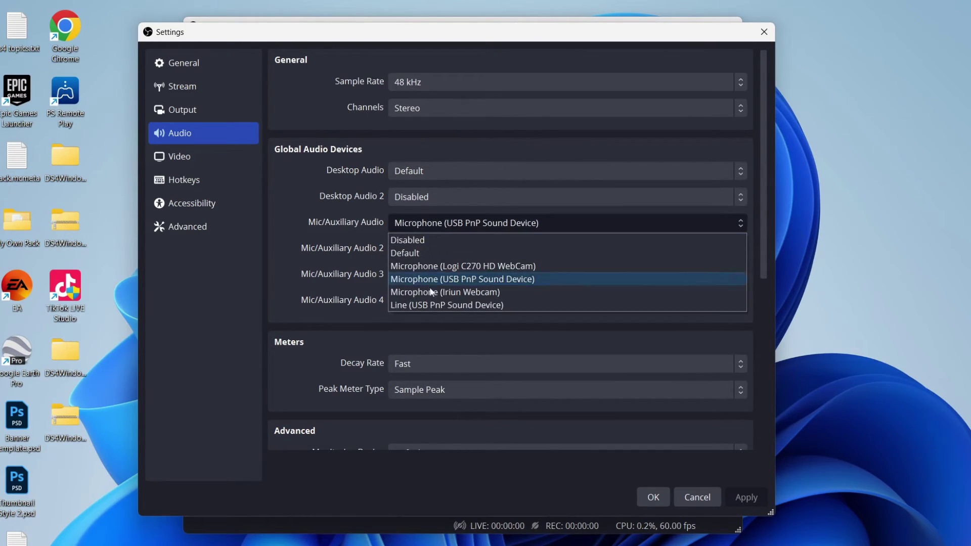
{"action": "left_click", "coordinate": [459, 279]}
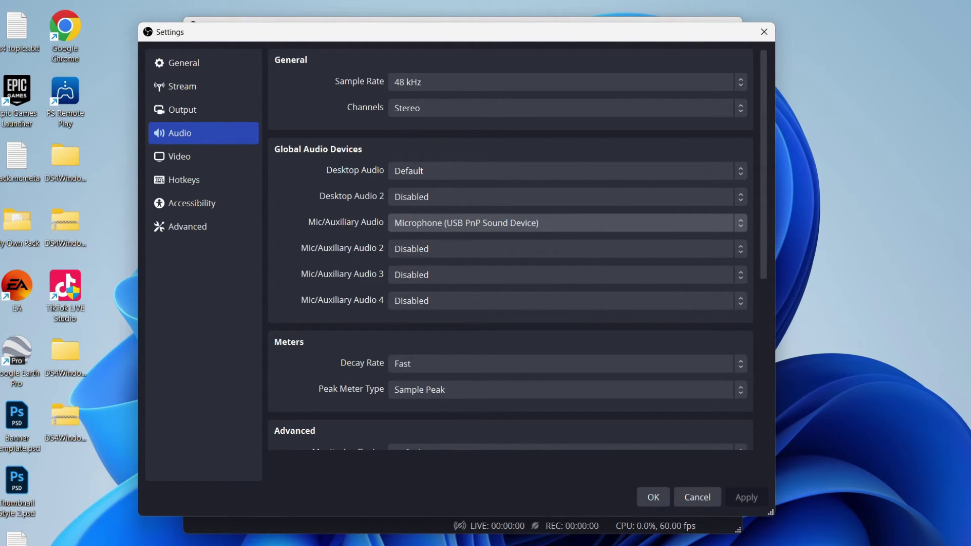
On the Video page, set base and output resolution to 1920x1080, keeping 60 FPS
{"action": "left_click", "coordinate": [219, 160]}
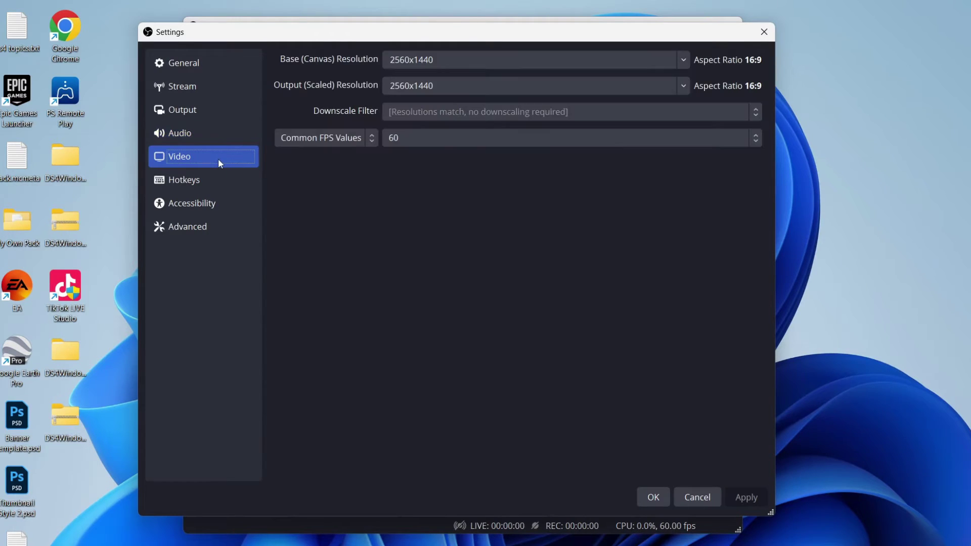
{"action": "left_click", "coordinate": [681, 59]}
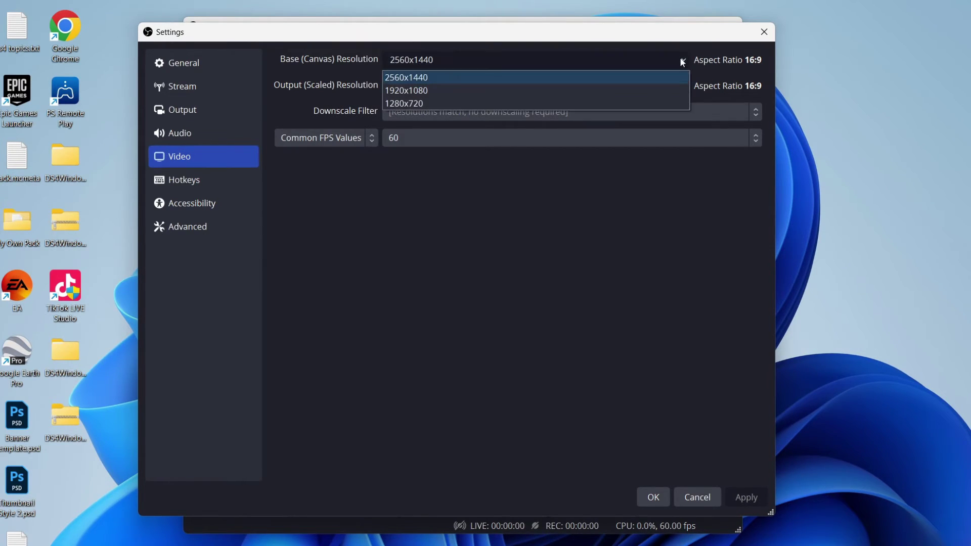
{"action": "left_click", "coordinate": [660, 91]}
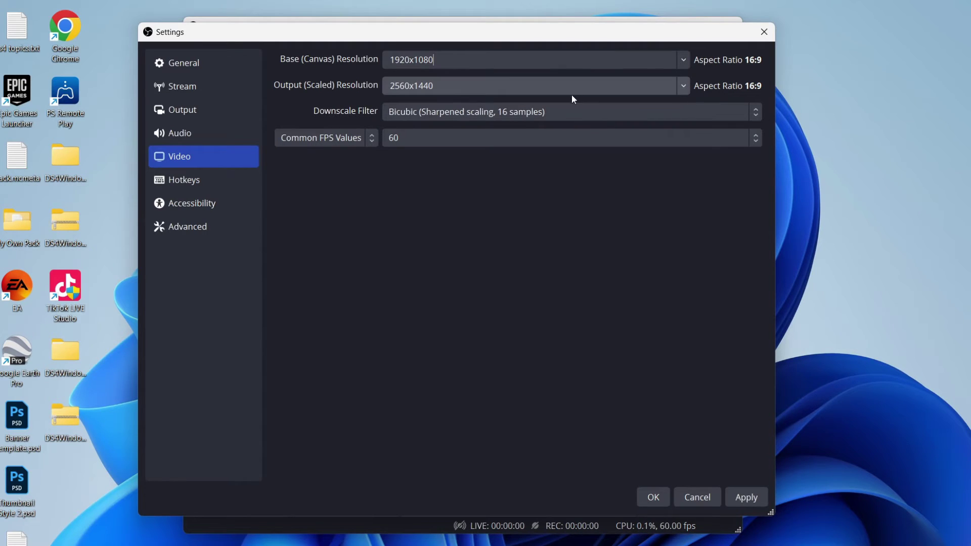
{"action": "left_click", "coordinate": [687, 86]}
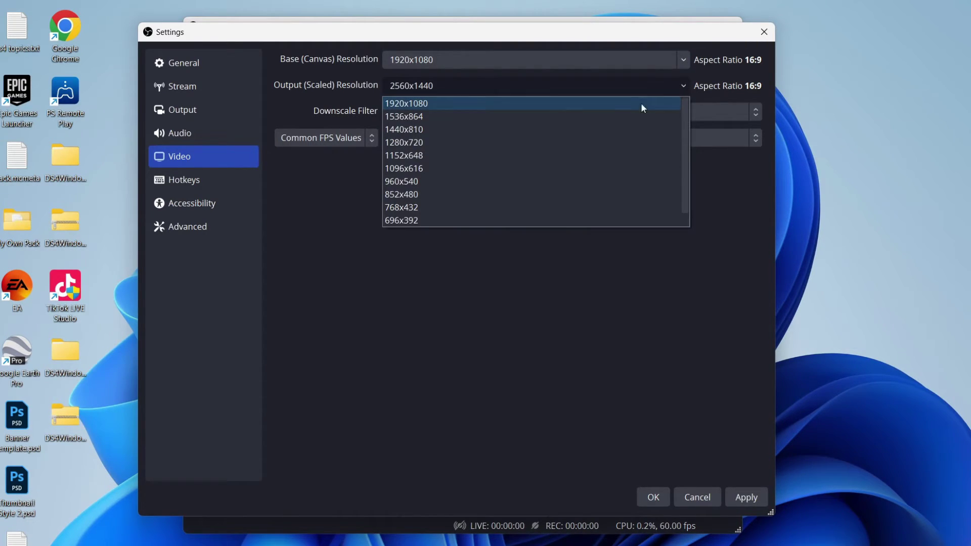
{"action": "left_click", "coordinate": [605, 104]}
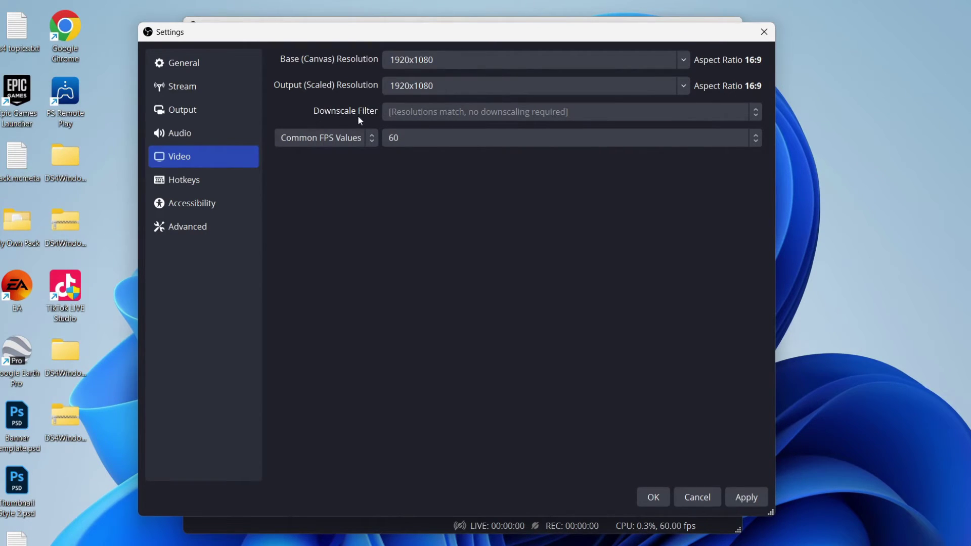
{"action": "left_click", "coordinate": [397, 138]}
{"action": "left_click", "coordinate": [416, 272]}
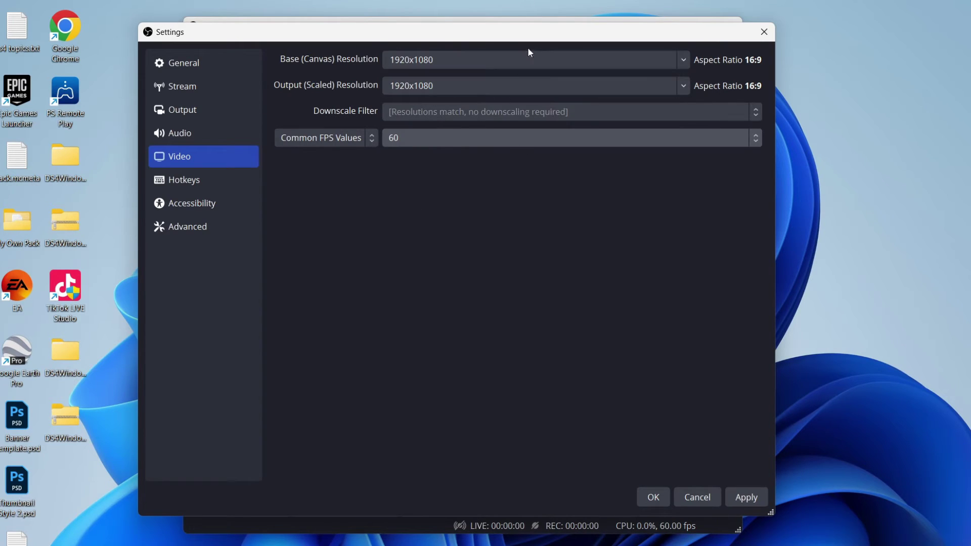
Try 30 FPS and a 1280x720 output, then revert to 1920x1080 at 60 FPS
{"action": "left_click", "coordinate": [433, 136]}
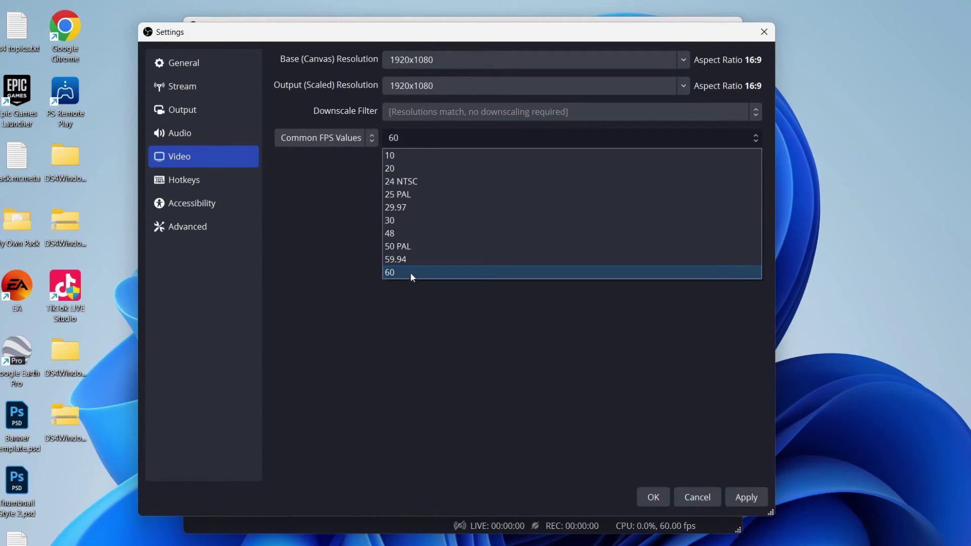
{"action": "left_click", "coordinate": [418, 223]}
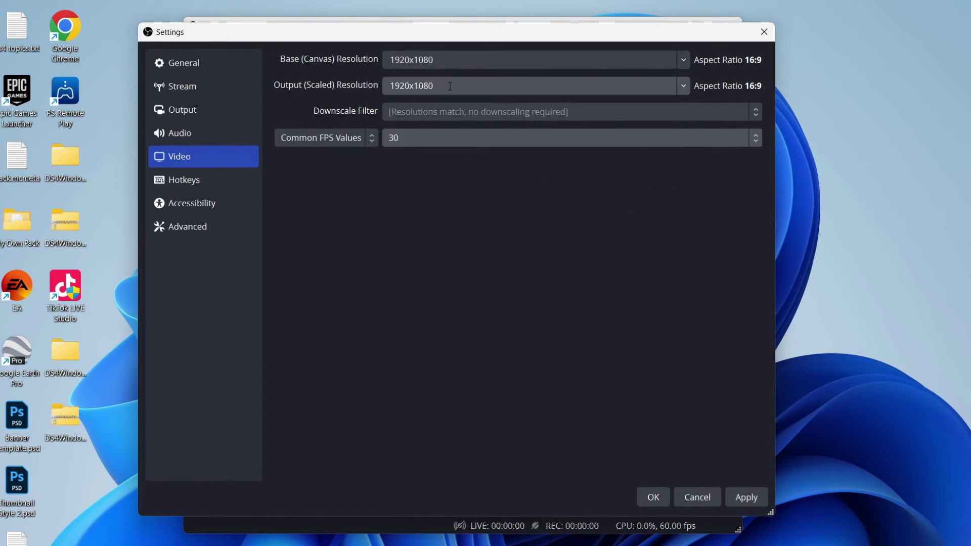
{"action": "triple_click", "coordinate": [514, 85]}
{"action": "type", "text": "1280x720"}
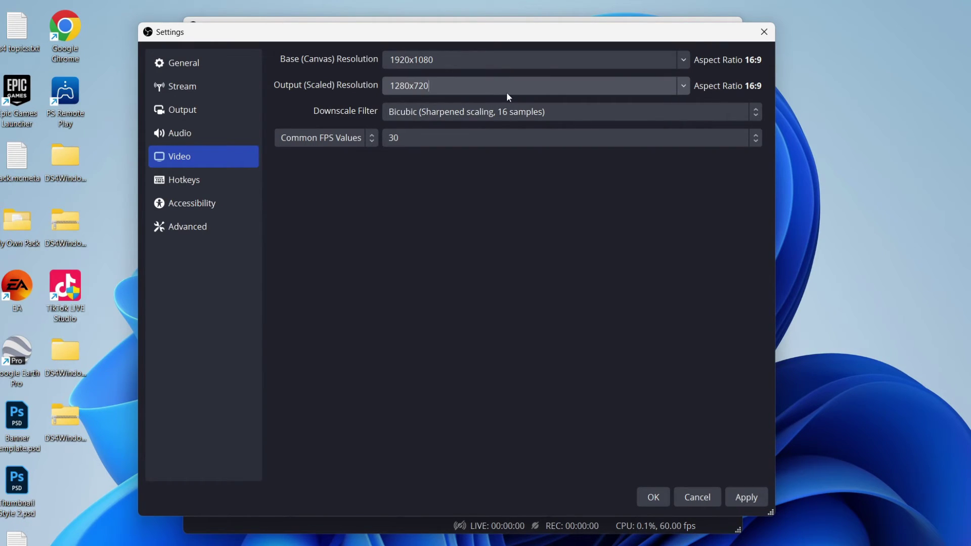
{"action": "left_click", "coordinate": [684, 87]}
{"action": "left_click", "coordinate": [555, 103]}
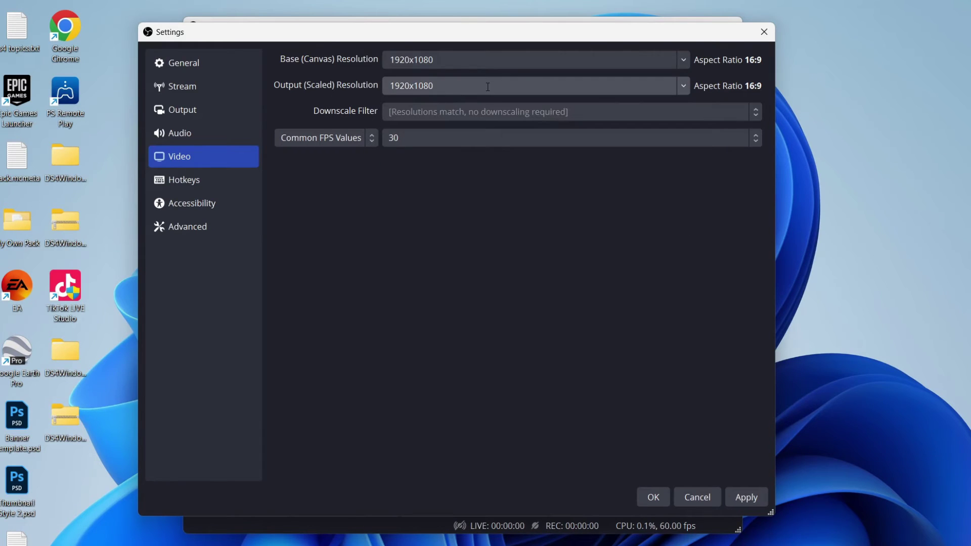
{"action": "left_click", "coordinate": [676, 138]}
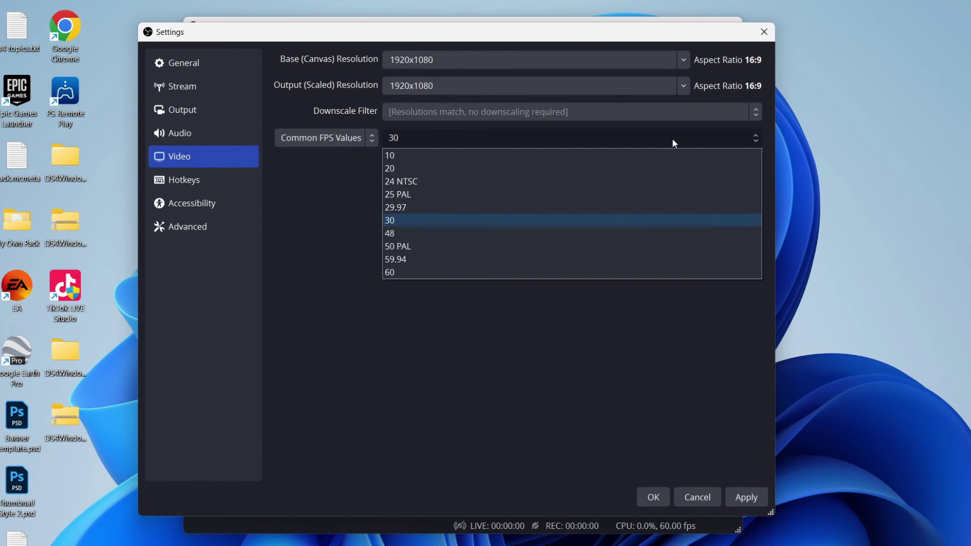
{"action": "left_click", "coordinate": [575, 273]}
Set base and output resolution to 2560x1440 and apply the video settings
{"action": "left_click", "coordinate": [670, 89]}
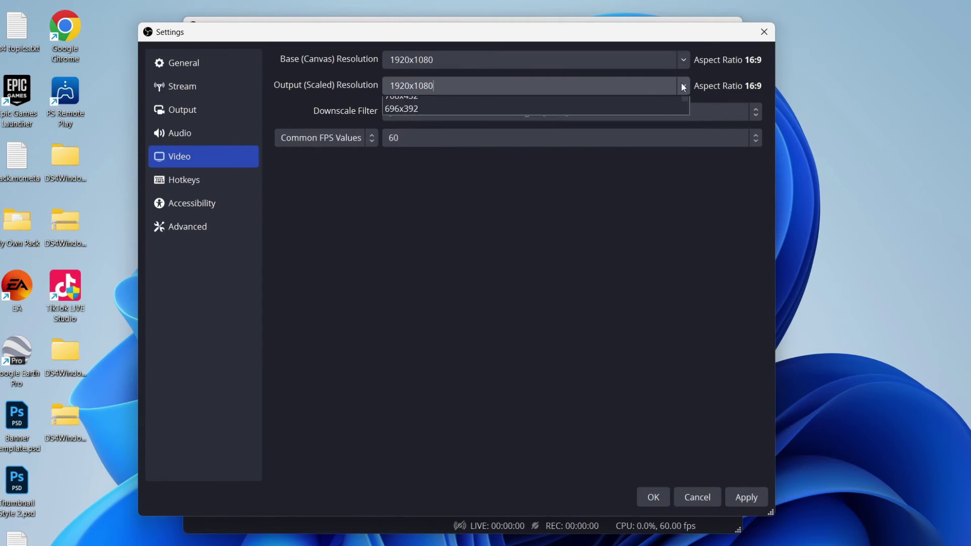
{"action": "left_click", "coordinate": [599, 104]}
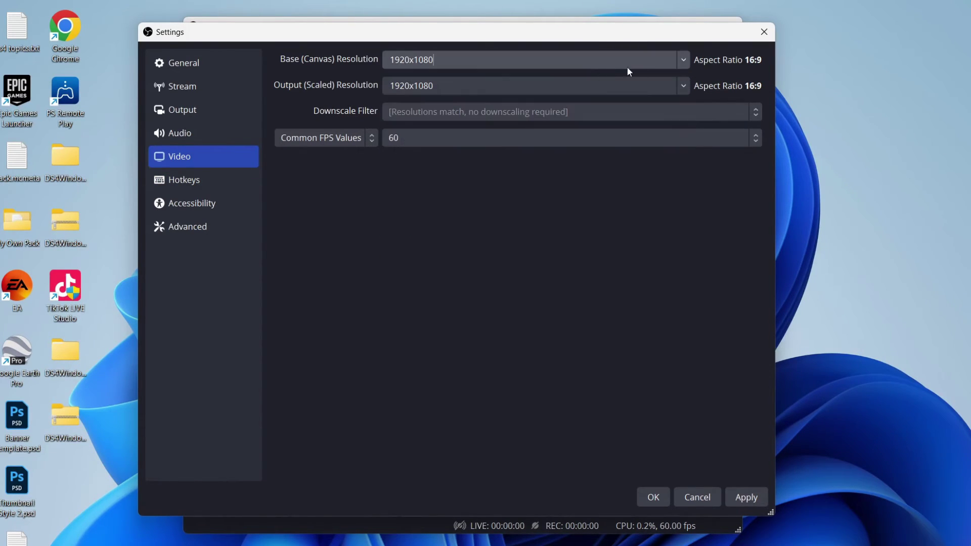
{"action": "left_click", "coordinate": [684, 60]}
{"action": "left_click", "coordinate": [670, 77]}
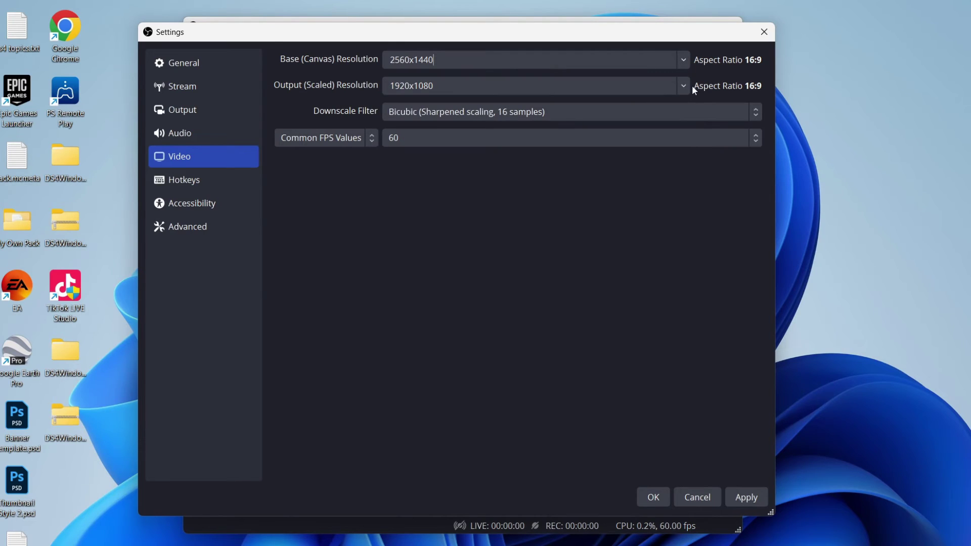
{"action": "left_click", "coordinate": [689, 87]}
{"action": "left_click", "coordinate": [631, 104]}
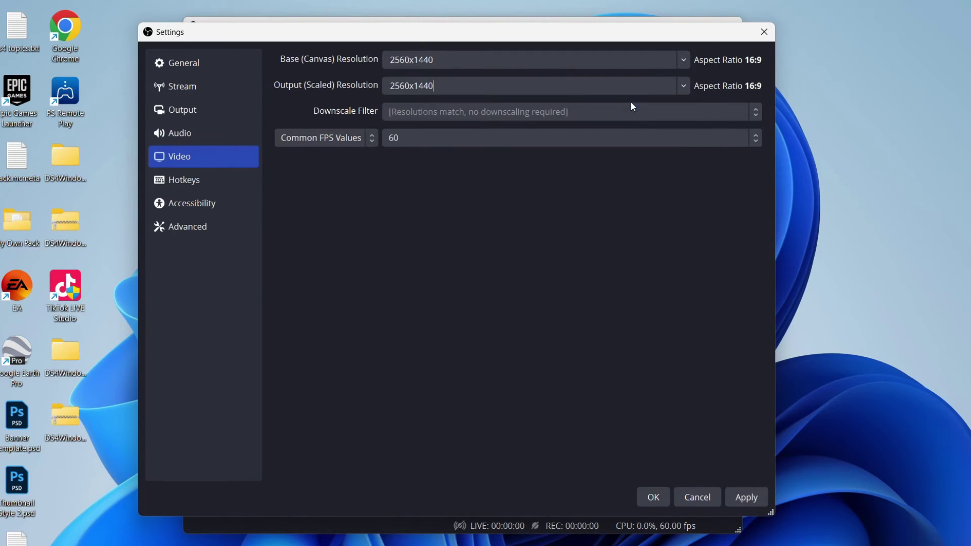
{"action": "left_click", "coordinate": [750, 497]}
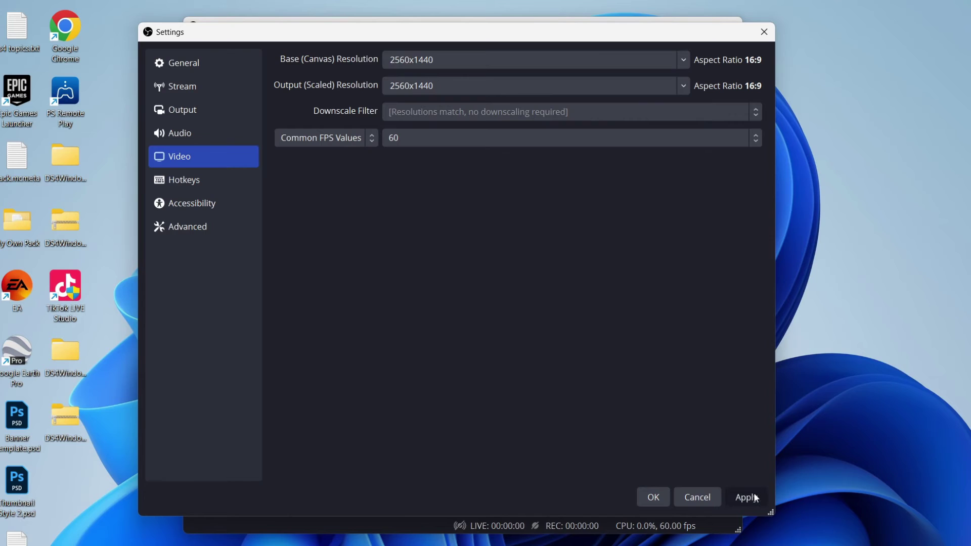
{"action": "left_click", "coordinate": [218, 188]}
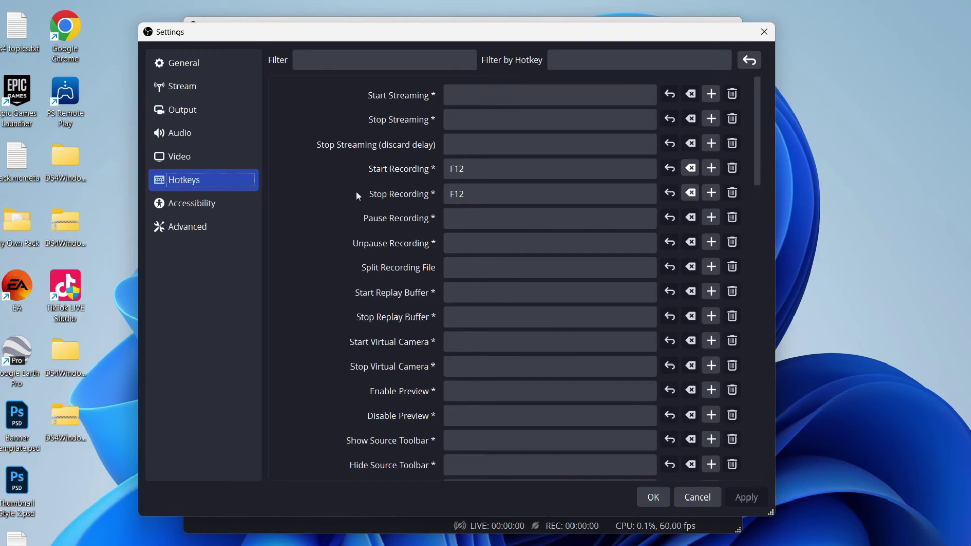
Confirm F12 is the Start and Stop Recording hotkey, then close Settings with OK
{"action": "left_click", "coordinate": [479, 170]}
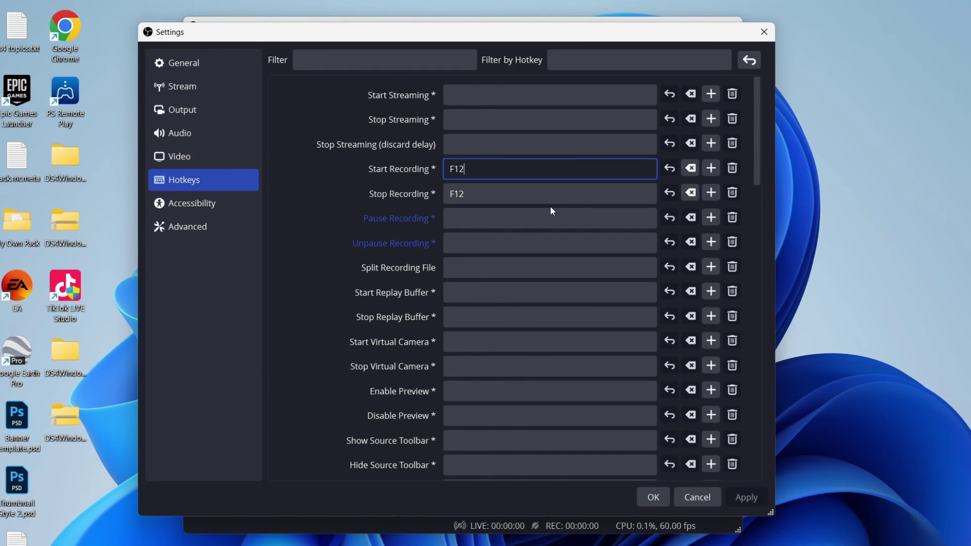
{"action": "left_click", "coordinate": [408, 167]}
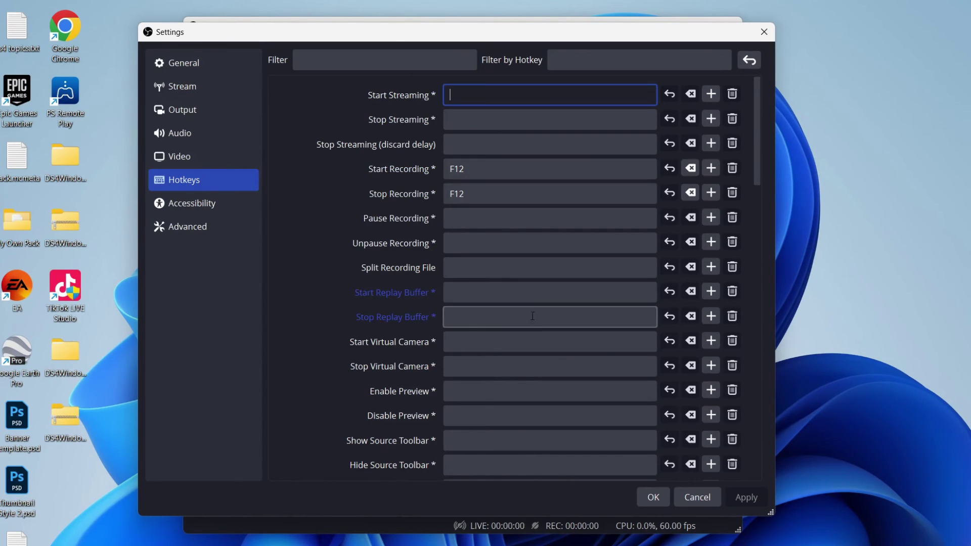
{"action": "left_click", "coordinate": [652, 501]}
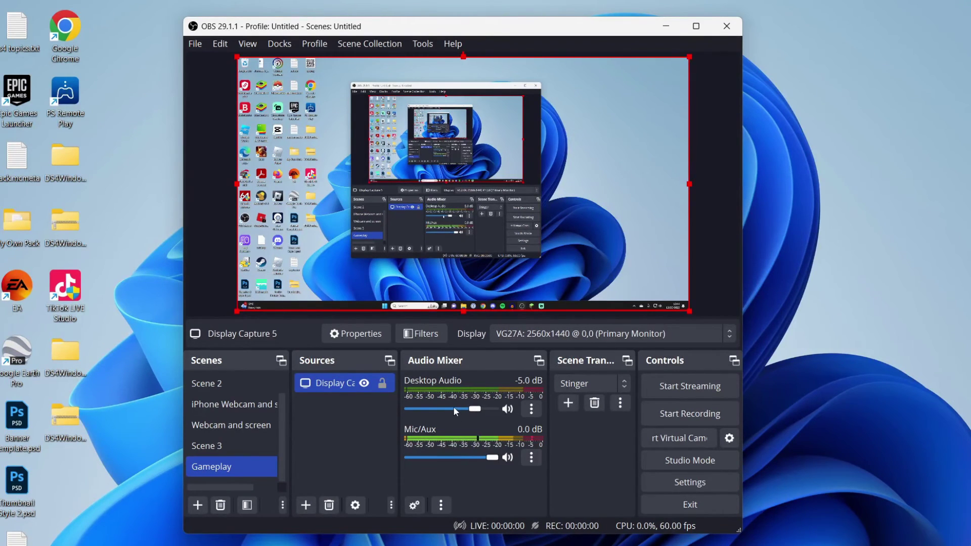
Adjust the Desktop Audio fader in the Audio Mixer to -6.6 dB
{"action": "mouse_move", "coordinate": [475, 409]}
{"action": "left_mouse_down"}
{"action": "mouse_move", "coordinate": [493, 413]}
{"action": "mouse_move", "coordinate": [470, 411]}
{"action": "left_mouse_up"}
{"action": "left_click_drag", "start_coordinate": [470, 409], "coordinate": [473, 412]}
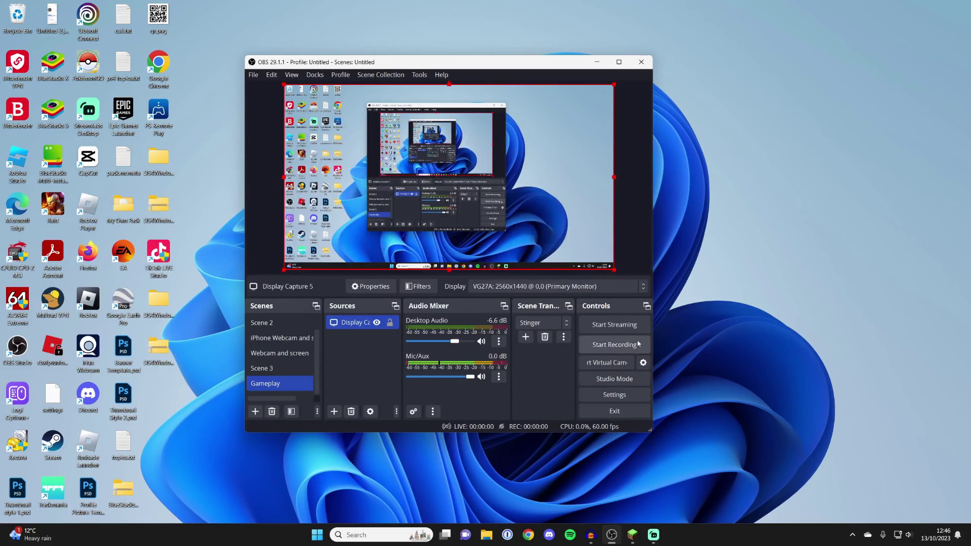
Start the OBS recording and resume the Minecraft desert world in full screen
{"action": "left_click", "coordinate": [596, 347]}
{"action": "left_click", "coordinate": [632, 534]}
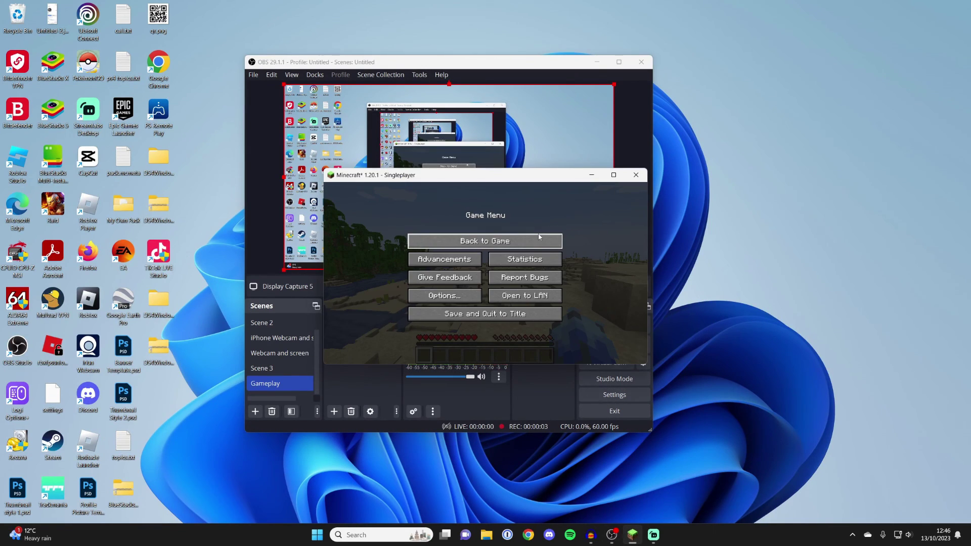
{"action": "left_click", "coordinate": [539, 237]}
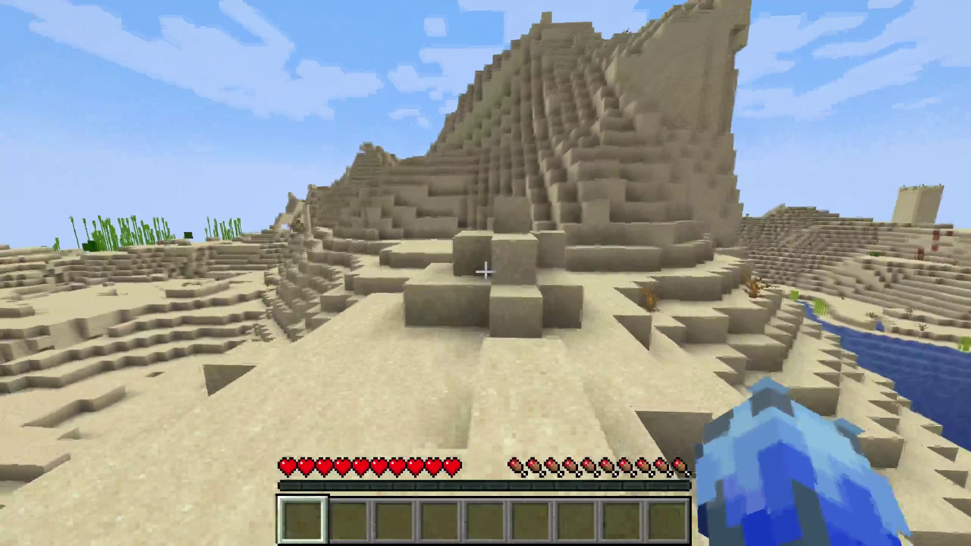
{"action": "key", "text": "Escape"}
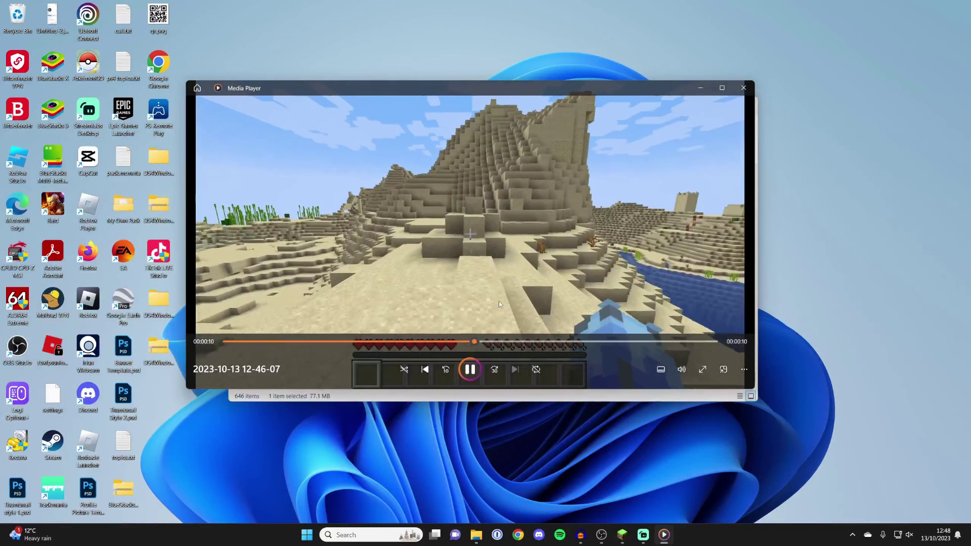